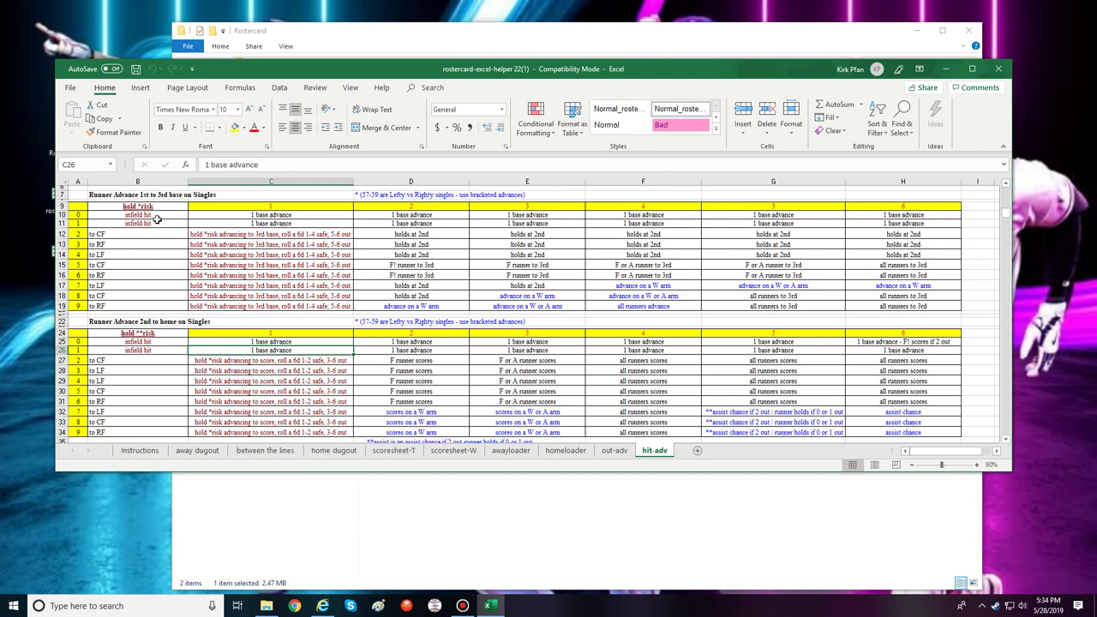
# Save the workbook as an Excel 97-2003 copy named 'rostercard-excel-helper Base', accepting the compatibility warning.
pyautogui.click(70, 88)
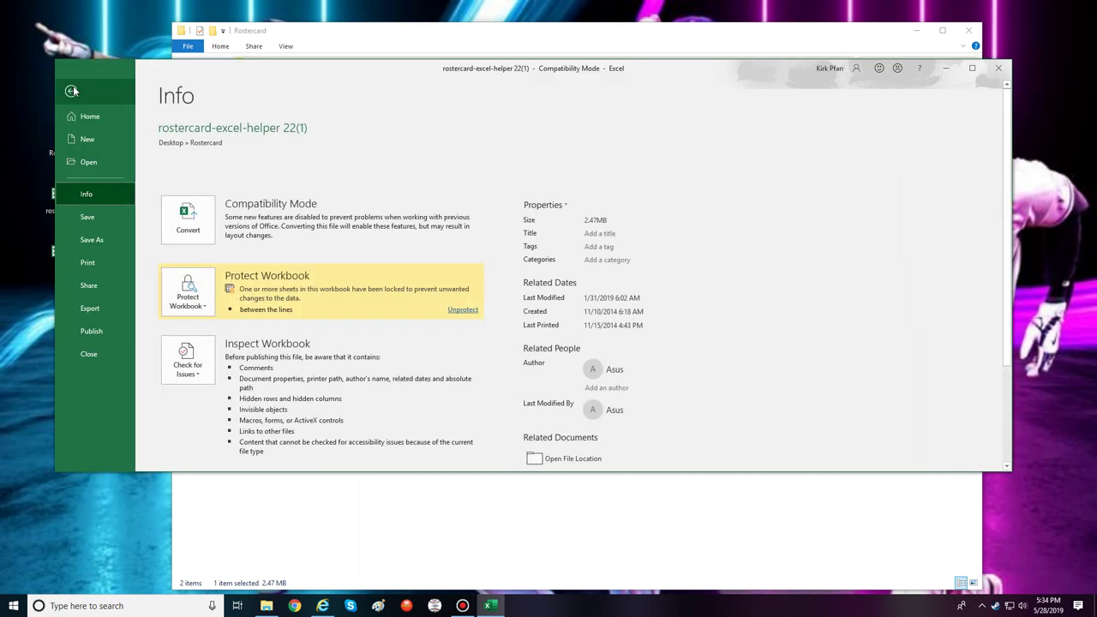
pyautogui.click(94, 239)
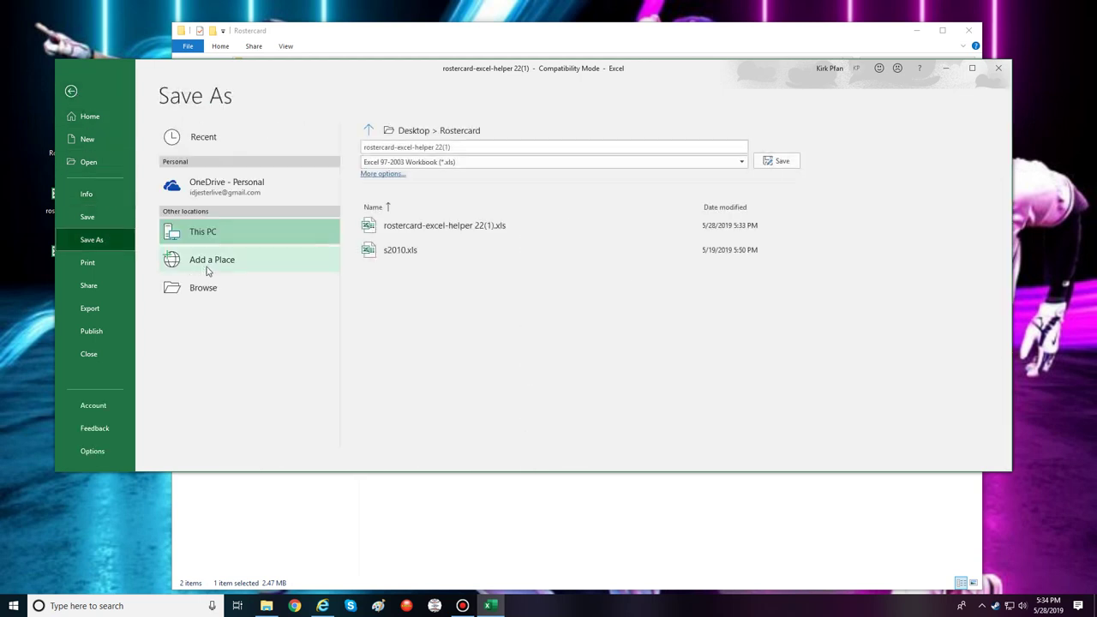
pyautogui.click(290, 298)
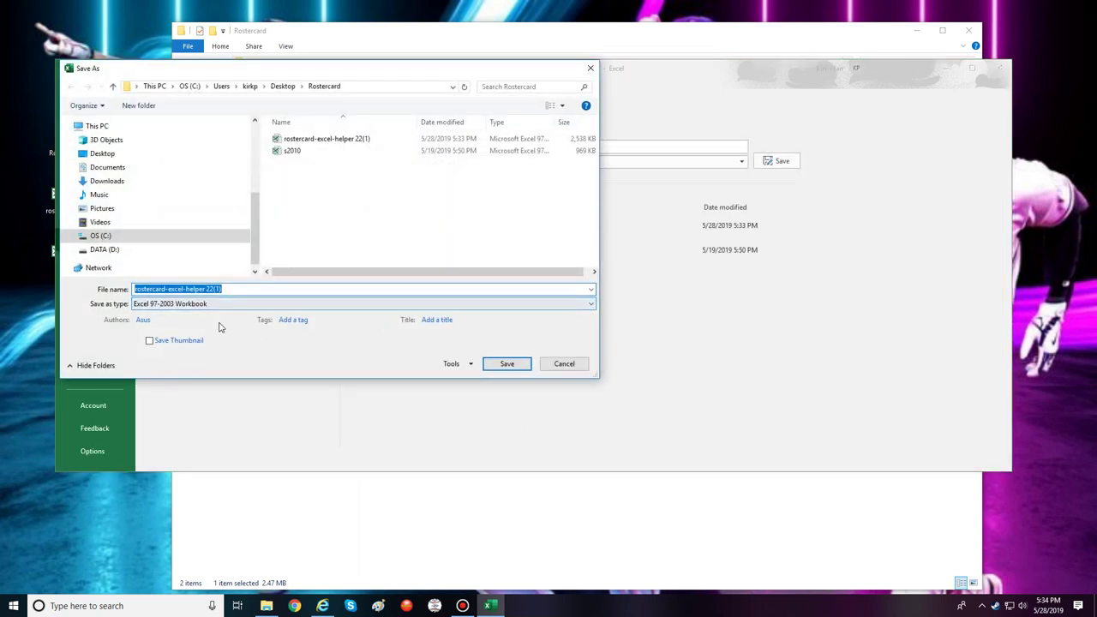
pyautogui.click(235, 290)
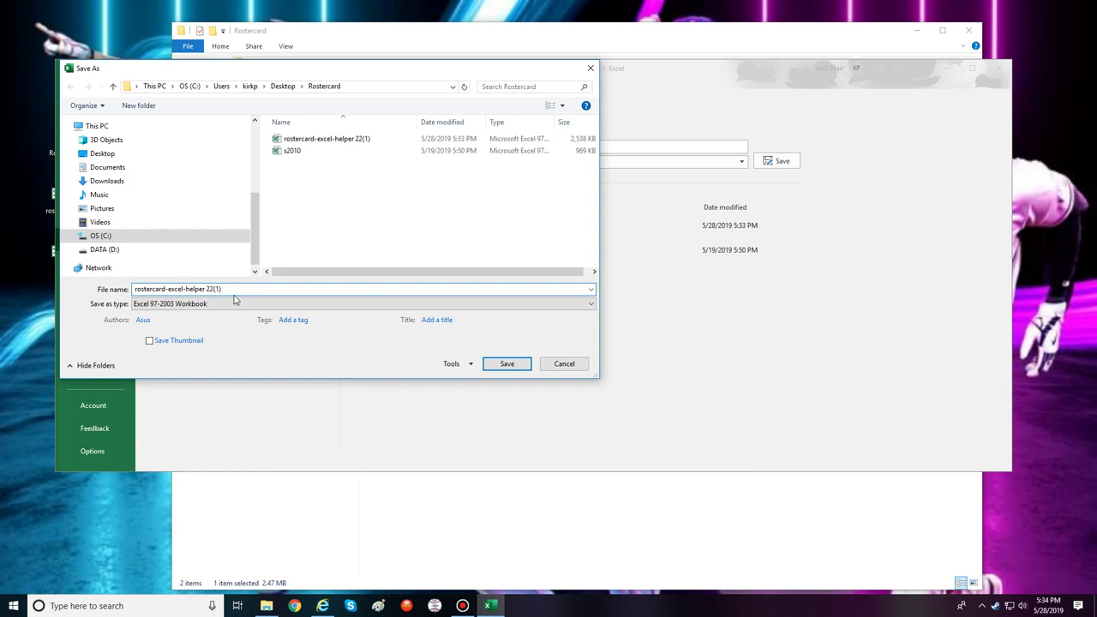
pyautogui.press('BackSpace')
pyautogui.press('BackSpace')
pyautogui.press('BackSpace')
pyautogui.press('BackSpace')
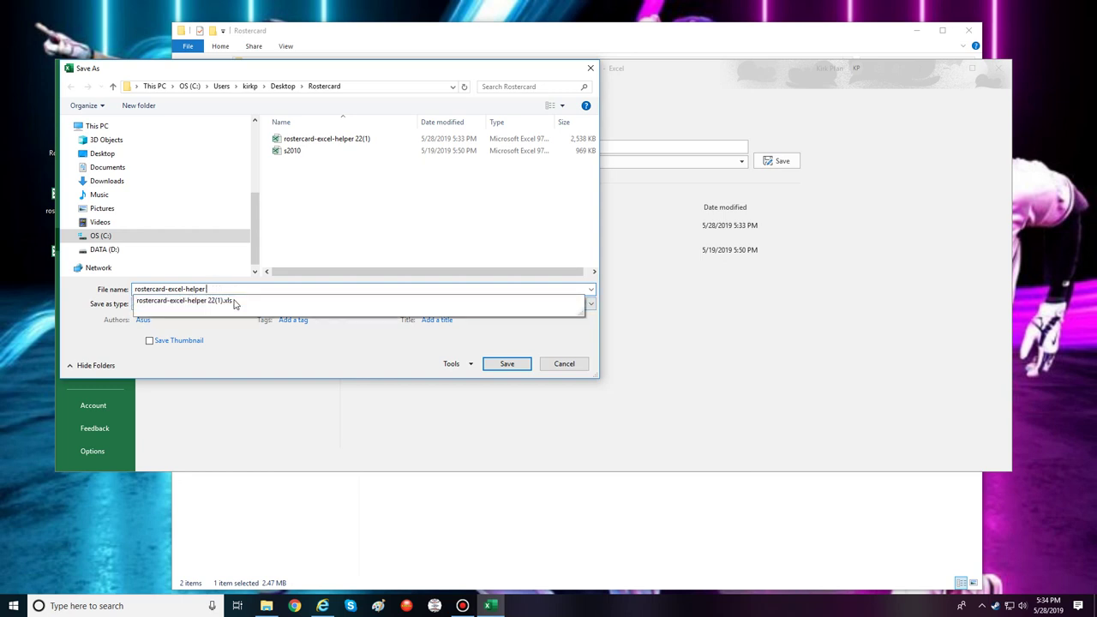
pyautogui.write('Base')
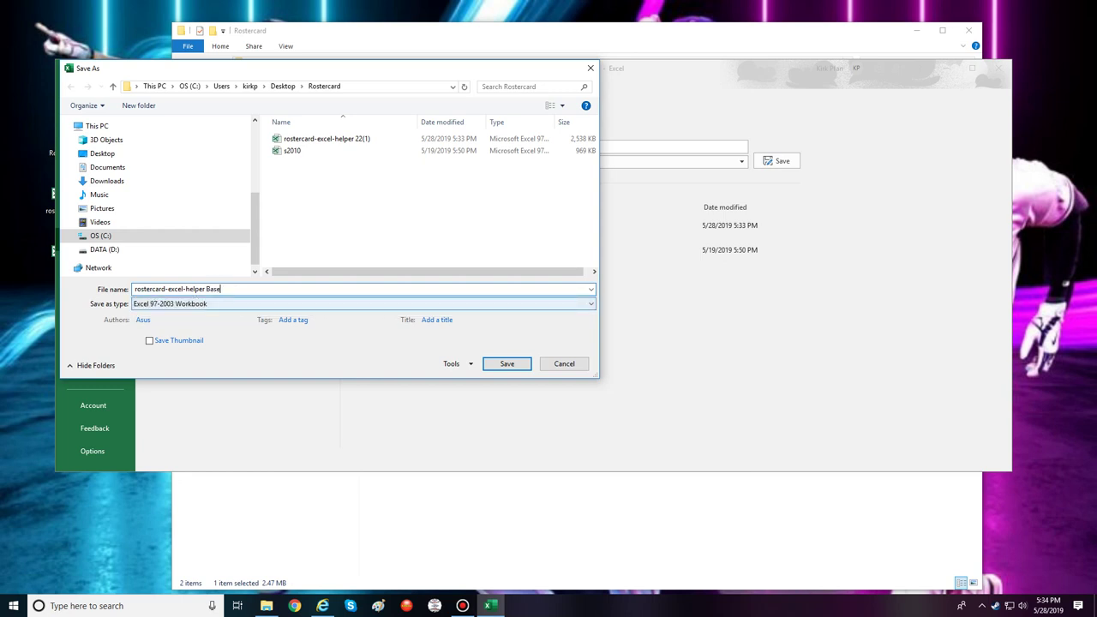
pyautogui.click(499, 364)
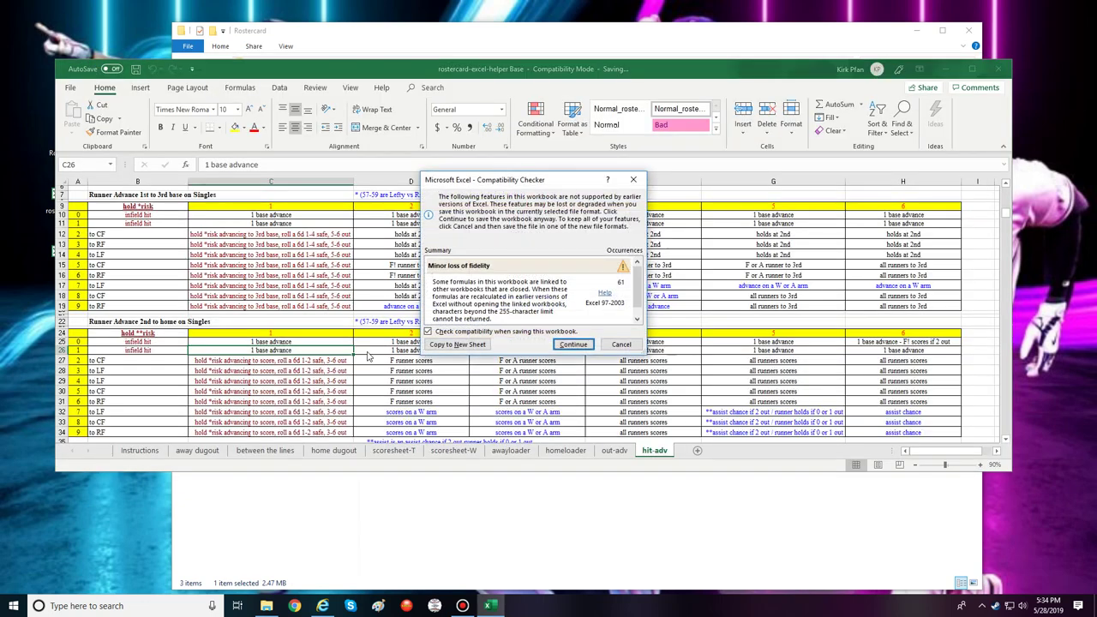
pyautogui.click(573, 344)
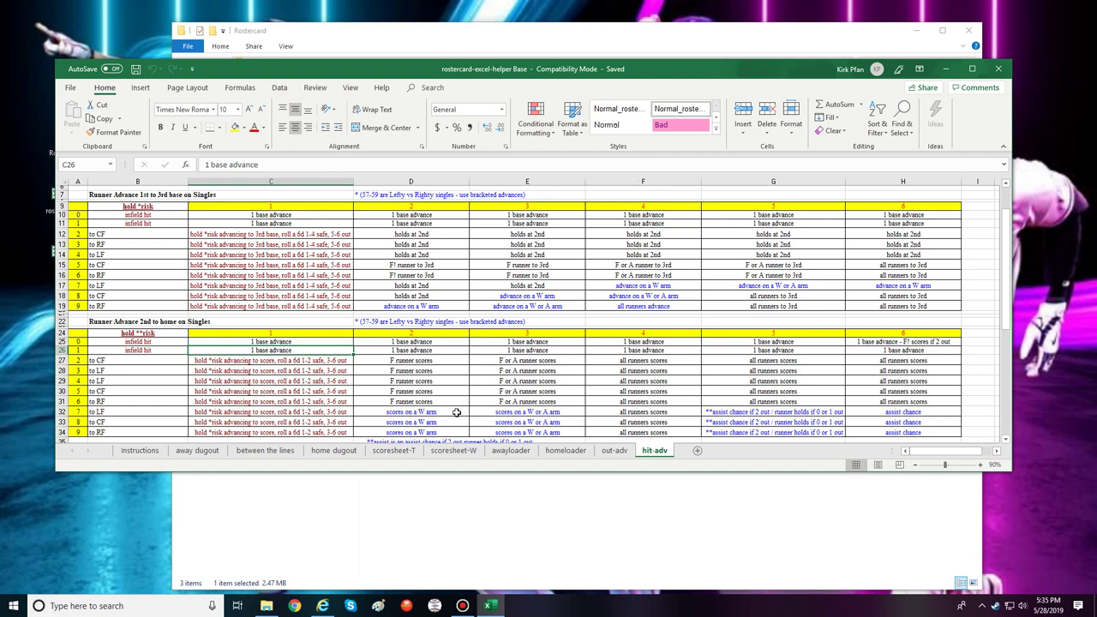
pyautogui.moveTo(310, 65); pyautogui.dragTo(369, 49)
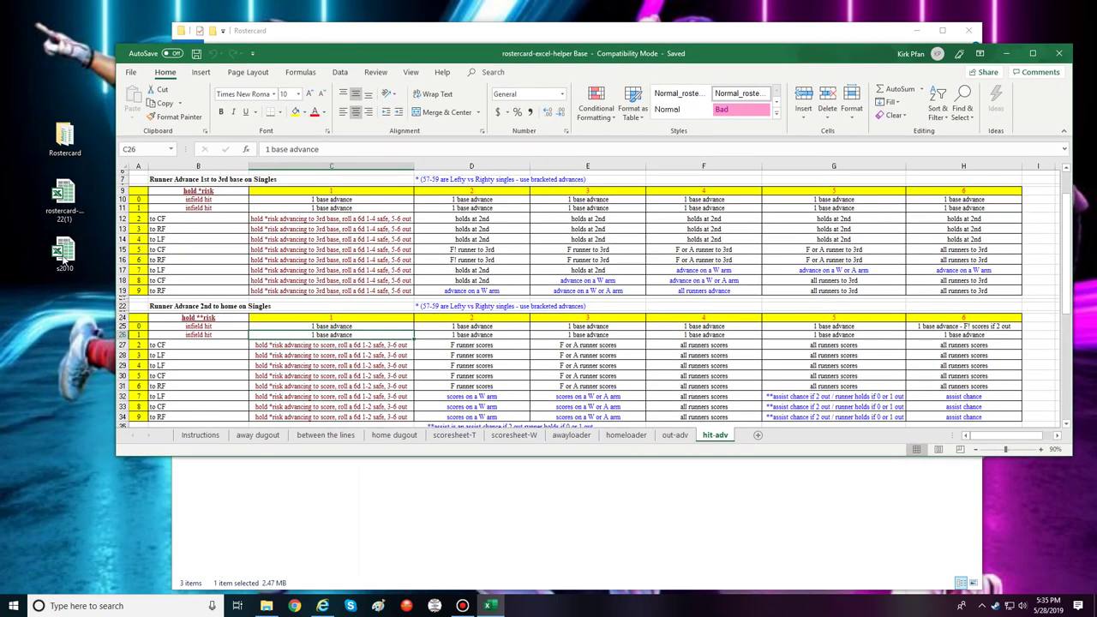
# Open the s2010 workbook and scroll its tabs back to the first team sheets.
pyautogui.doubleClick(66, 253)
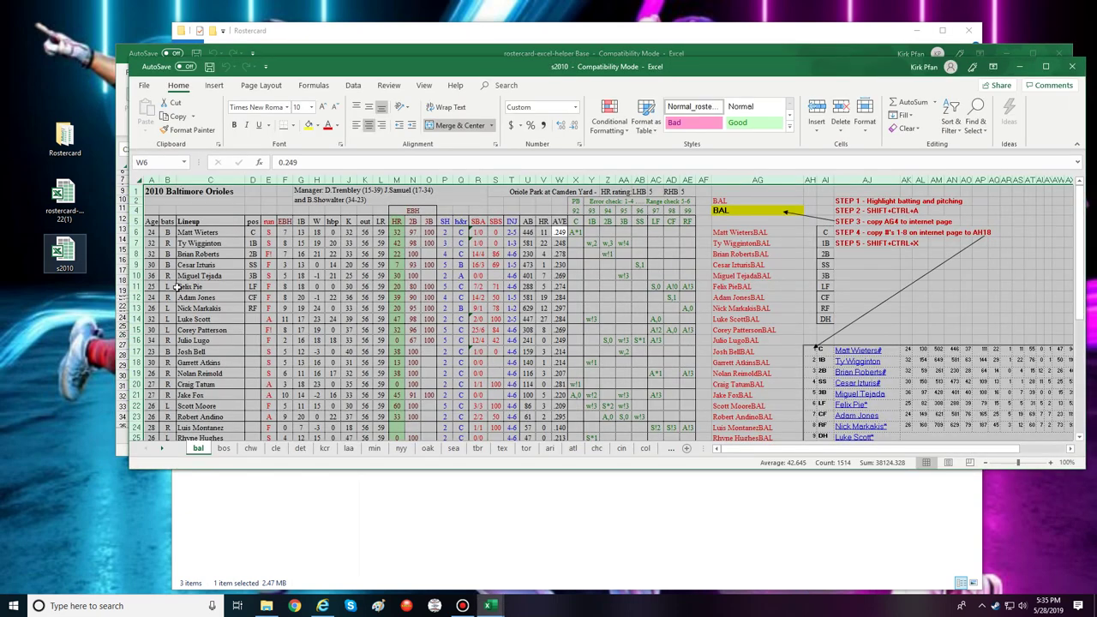
pyautogui.click(162, 450)
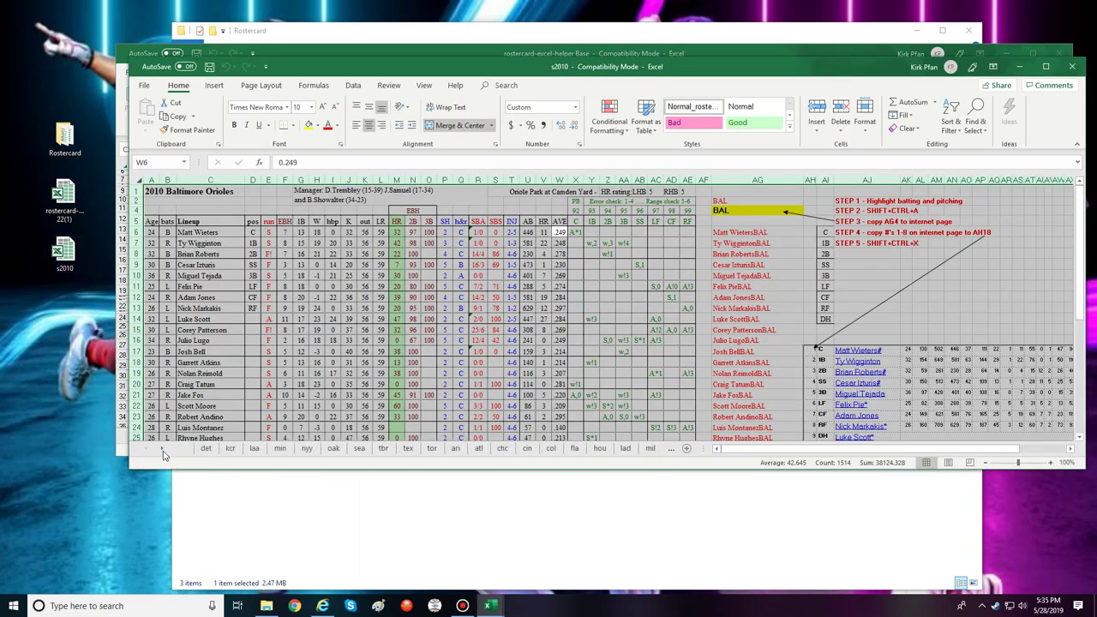
pyautogui.click(162, 450)
pyautogui.click(162, 450)
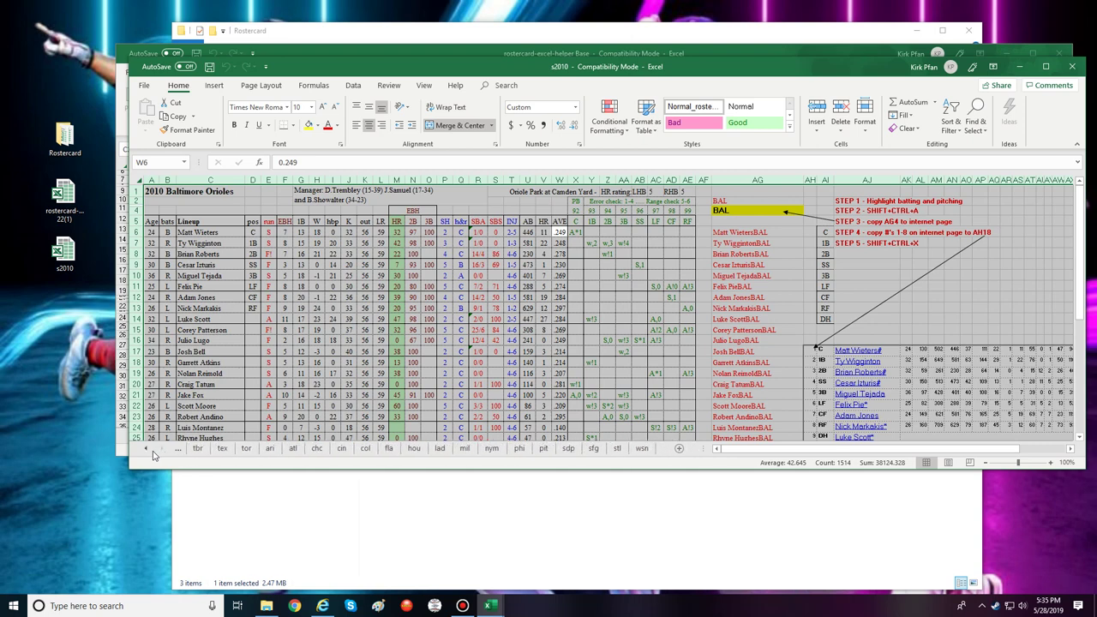
pyautogui.click(145, 450)
pyautogui.click(145, 450)
pyautogui.click(146, 450)
pyautogui.click(146, 450)
pyautogui.click(146, 450)
# Add the team sheets bos through col to the sheet group.
pyautogui.keyDown('ctrl'); pyautogui.click(224, 449); pyautogui.keyUp('ctrl')
pyautogui.keyDown('ctrl'); pyautogui.click(250, 449); pyautogui.keyUp('ctrl')
pyautogui.keyDown('ctrl'); pyautogui.click(277, 450); pyautogui.keyUp('ctrl')
pyautogui.keyDown('ctrl'); pyautogui.click(300, 449); pyautogui.keyUp('ctrl')
pyautogui.keyDown('ctrl'); pyautogui.click(325, 450); pyautogui.keyUp('ctrl')
pyautogui.keyDown('ctrl'); pyautogui.click(349, 449); pyautogui.keyUp('ctrl')
pyautogui.keyDown('ctrl'); pyautogui.click(375, 450); pyautogui.keyUp('ctrl')
pyautogui.keyDown('ctrl'); pyautogui.click(402, 449); pyautogui.keyUp('ctrl')
pyautogui.keyDown('ctrl'); pyautogui.click(428, 450); pyautogui.keyUp('ctrl')
pyautogui.keyDown('ctrl'); pyautogui.click(453, 449); pyautogui.keyUp('ctrl')
pyautogui.keyDown('ctrl'); pyautogui.click(478, 449); pyautogui.keyUp('ctrl')
pyautogui.keyDown('ctrl'); pyautogui.click(503, 446); pyautogui.keyUp('ctrl')
pyautogui.keyDown('ctrl'); pyautogui.click(527, 450); pyautogui.keyUp('ctrl')
pyautogui.keyDown('ctrl'); pyautogui.click(550, 449); pyautogui.keyUp('ctrl')
pyautogui.keyDown('ctrl'); pyautogui.click(572, 449); pyautogui.keyUp('ctrl')
pyautogui.keyDown('ctrl'); pyautogui.click(597, 449); pyautogui.keyUp('ctrl')
pyautogui.keyDown('ctrl'); pyautogui.click(621, 450); pyautogui.keyUp('ctrl')
pyautogui.keyDown('ctrl'); pyautogui.click(645, 449); pyautogui.keyUp('ctrl')
# Add the remaining team sheets, fla through wsn, to the group.
pyautogui.click(162, 449)
pyautogui.click(161, 449)
pyautogui.click(161, 449)
pyautogui.click(161, 450)
pyautogui.keyDown('ctrl'); pyautogui.click(415, 450); pyautogui.keyUp('ctrl')
pyautogui.keyDown('ctrl'); pyautogui.click(440, 449); pyautogui.keyUp('ctrl')
pyautogui.keyDown('ctrl'); pyautogui.click(466, 449); pyautogui.keyUp('ctrl')
pyautogui.keyDown('ctrl'); pyautogui.click(490, 449); pyautogui.keyUp('ctrl')
pyautogui.keyDown('ctrl'); pyautogui.click(517, 450); pyautogui.keyUp('ctrl')
pyautogui.keyDown('ctrl'); pyautogui.click(544, 449); pyautogui.keyUp('ctrl')
pyautogui.keyDown('ctrl'); pyautogui.click(568, 450); pyautogui.keyUp('ctrl')
pyautogui.keyDown('ctrl'); pyautogui.click(593, 450); pyautogui.keyUp('ctrl')
pyautogui.keyDown('ctrl'); pyautogui.click(618, 449); pyautogui.keyUp('ctrl')
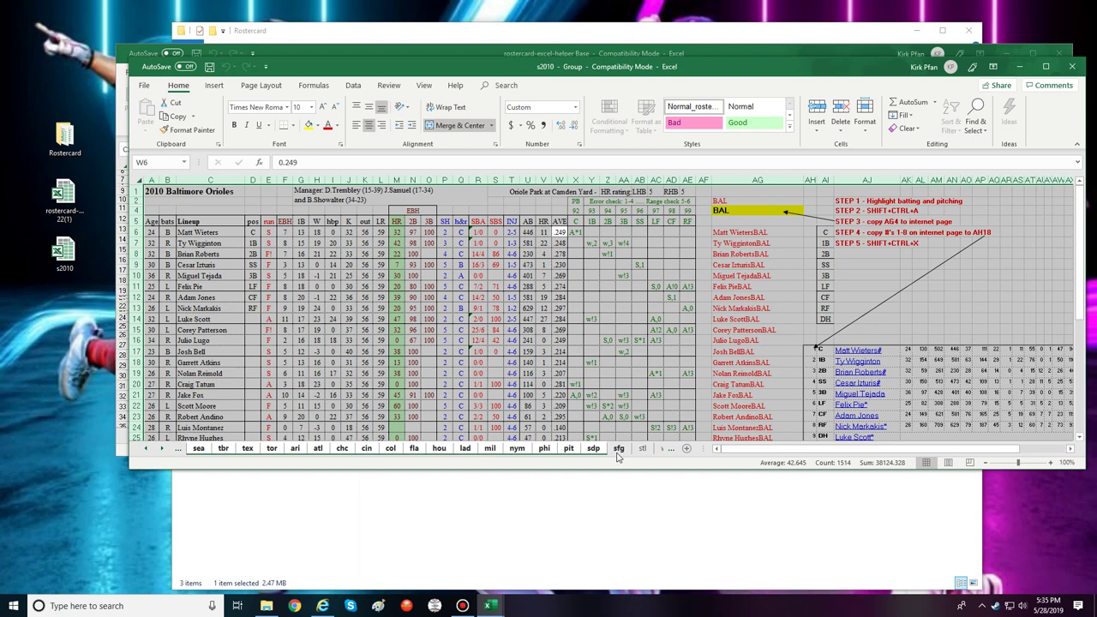
pyautogui.keyDown('ctrl'); pyautogui.click(643, 449); pyautogui.keyUp('ctrl')
pyautogui.click(161, 450)
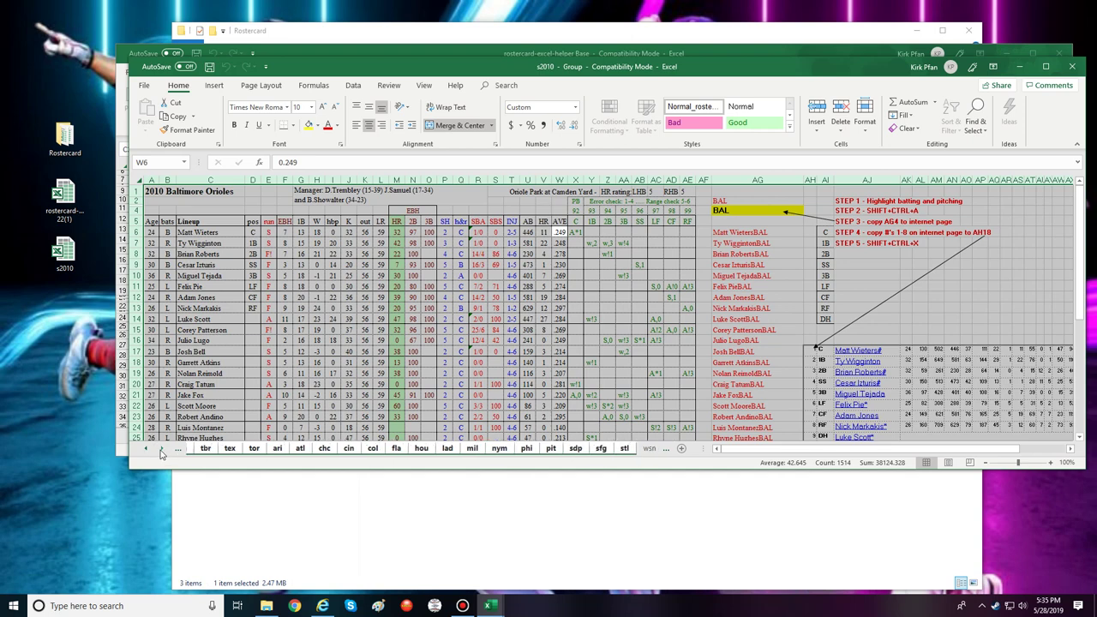
pyautogui.keyDown('ctrl'); pyautogui.click(639, 451); pyautogui.keyUp('ctrl')
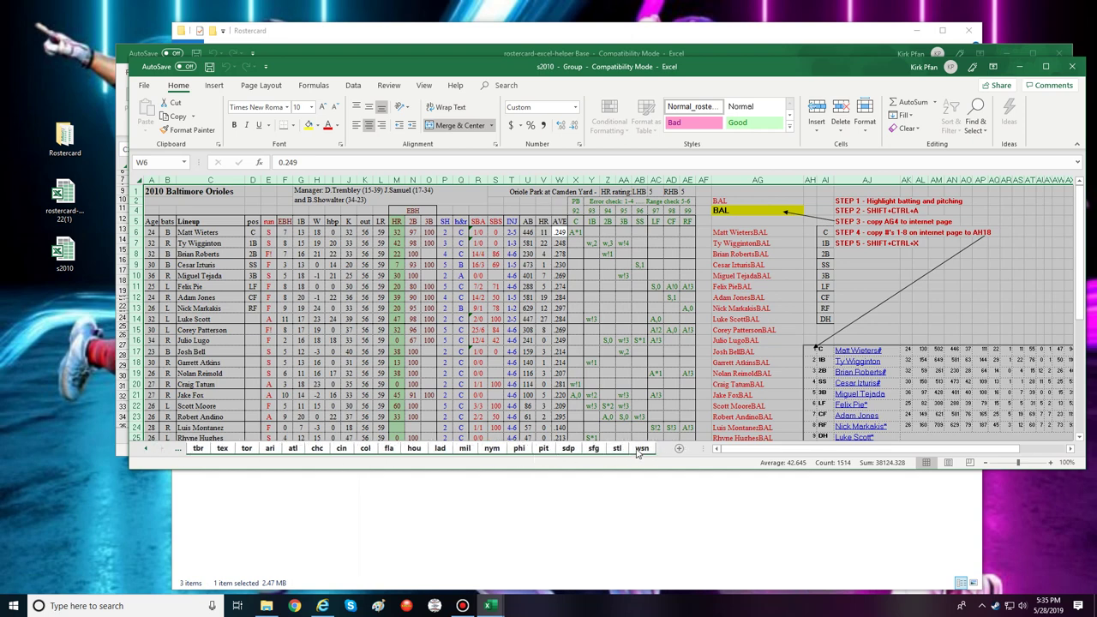
# Move the grouped team sheets to the end of rostercard-excel-helper Base.
pyautogui.rightClick(439, 449)
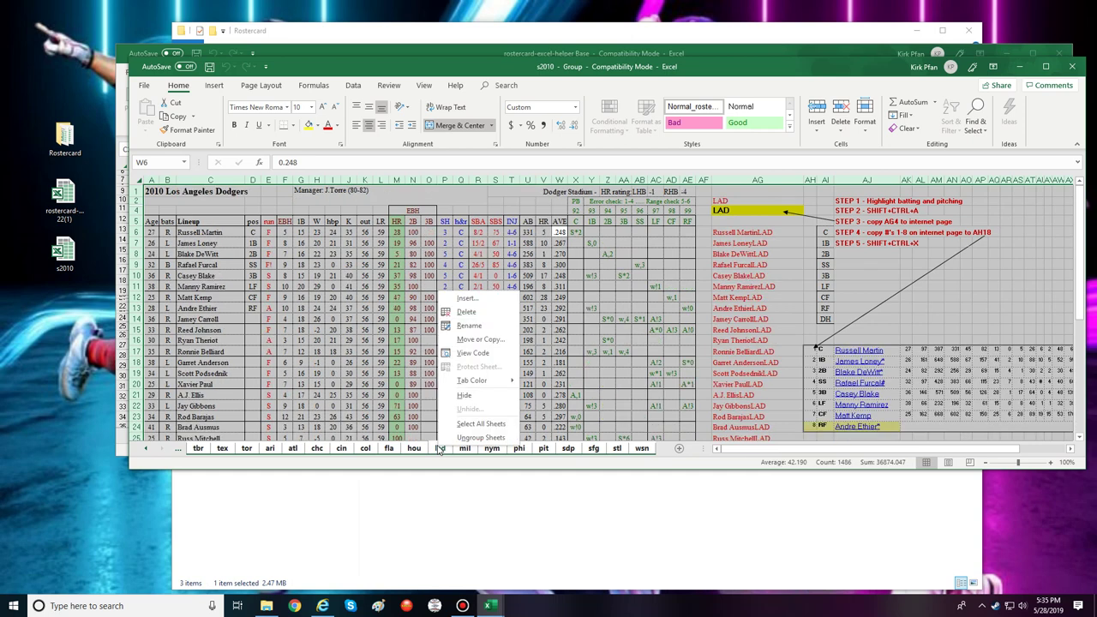
pyautogui.click(478, 340)
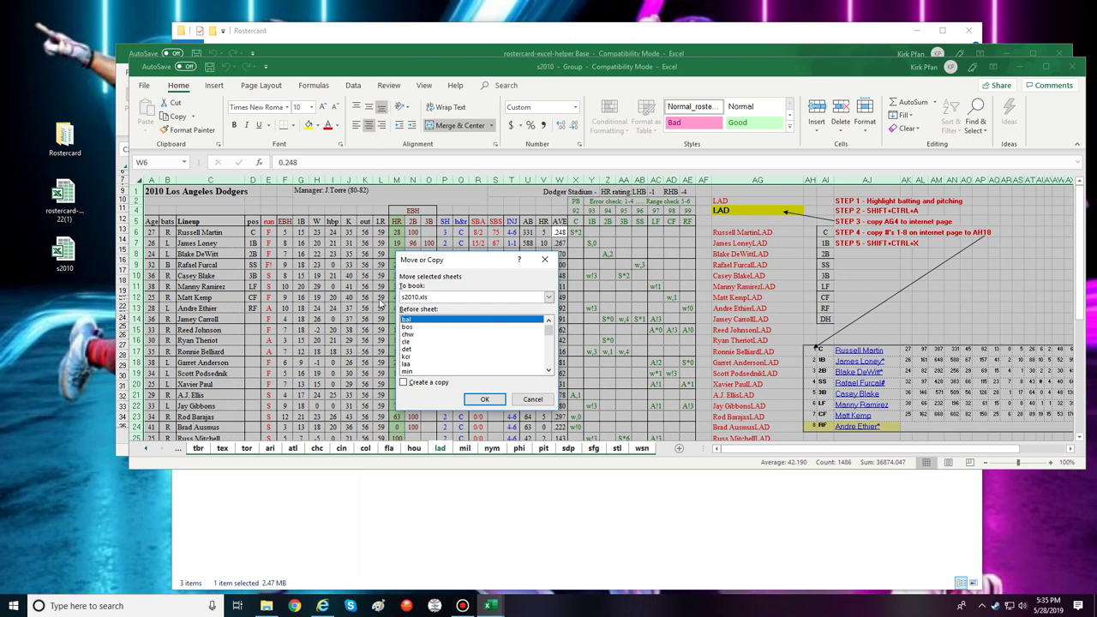
pyautogui.click(548, 297)
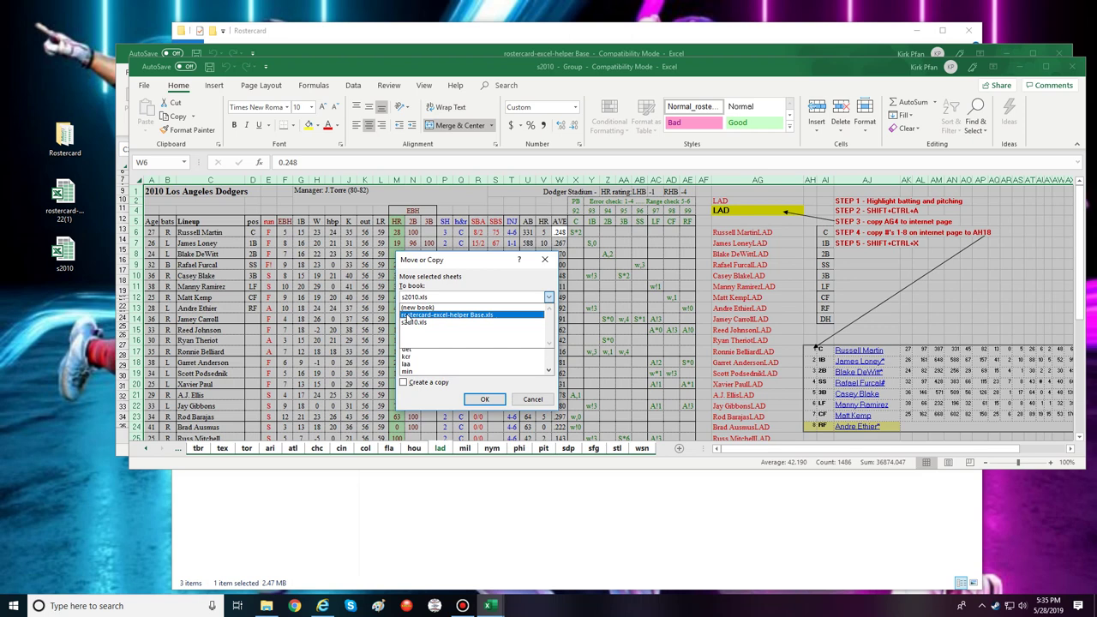
pyautogui.click(471, 315)
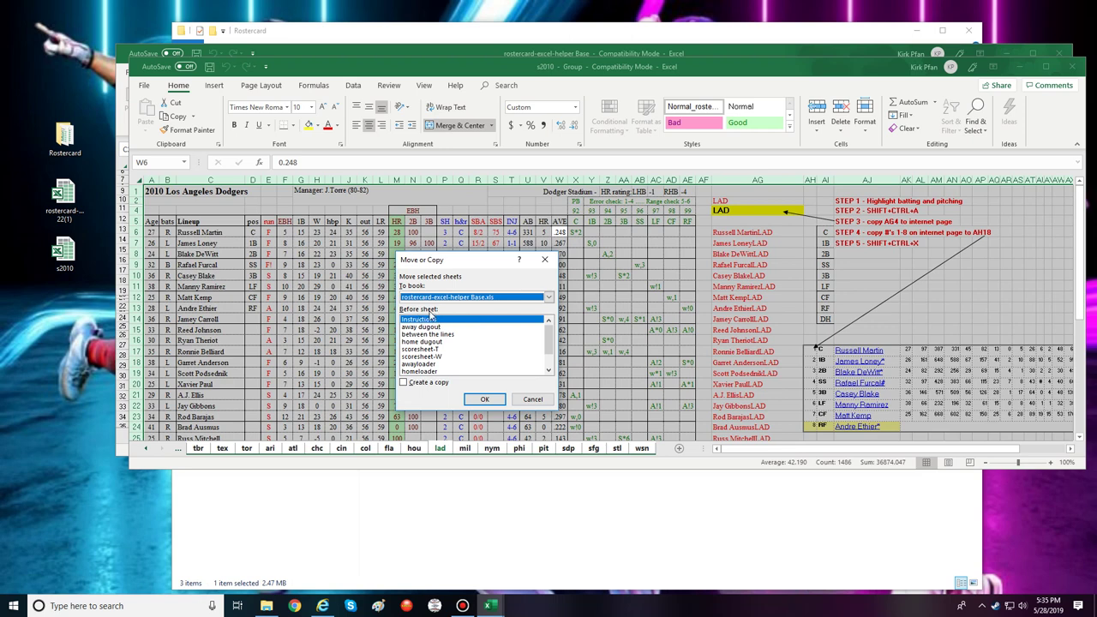
pyautogui.moveTo(549, 340); pyautogui.dragTo(546, 367)
pyautogui.click(420, 372)
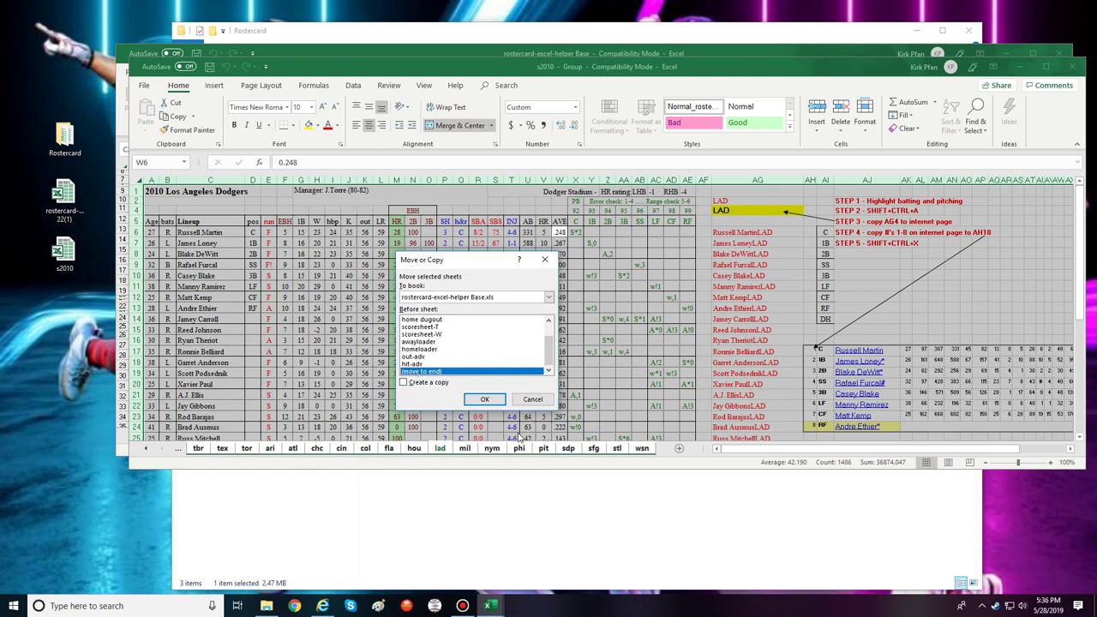
pyautogui.click(485, 400)
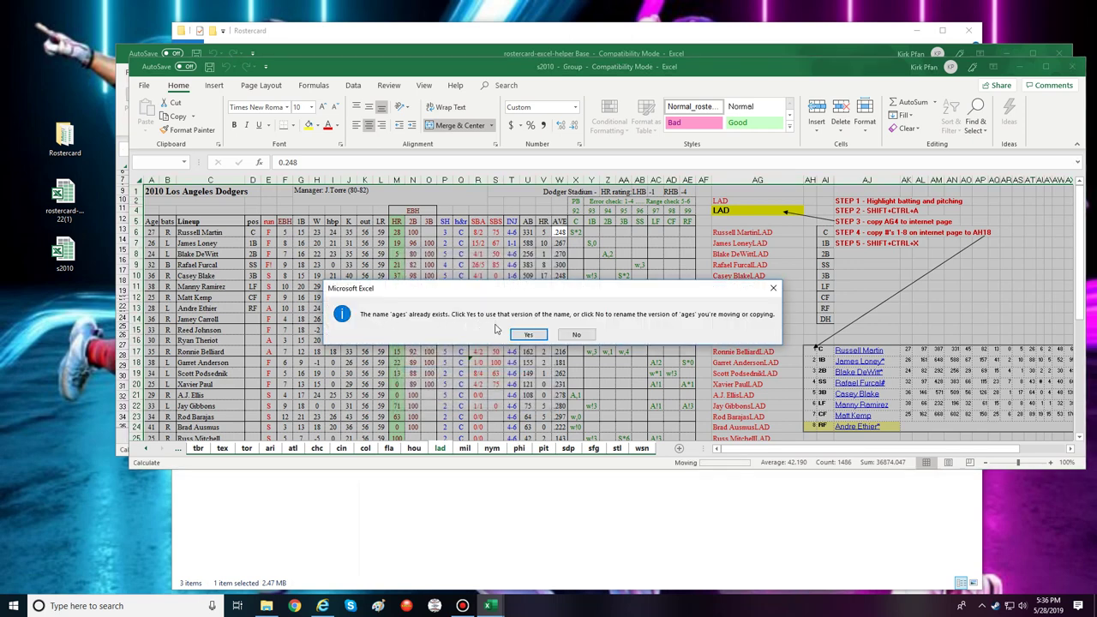
# Keep the existing version of every conflicting name, from ages through vl2nd.
pyautogui.click(529, 334)
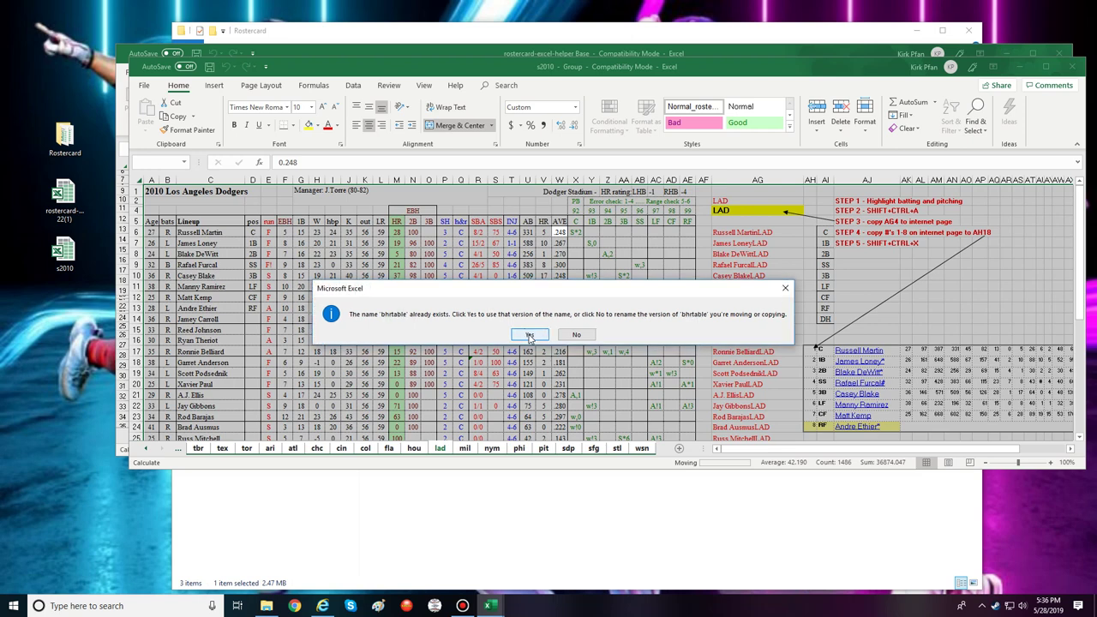
pyautogui.click(529, 335)
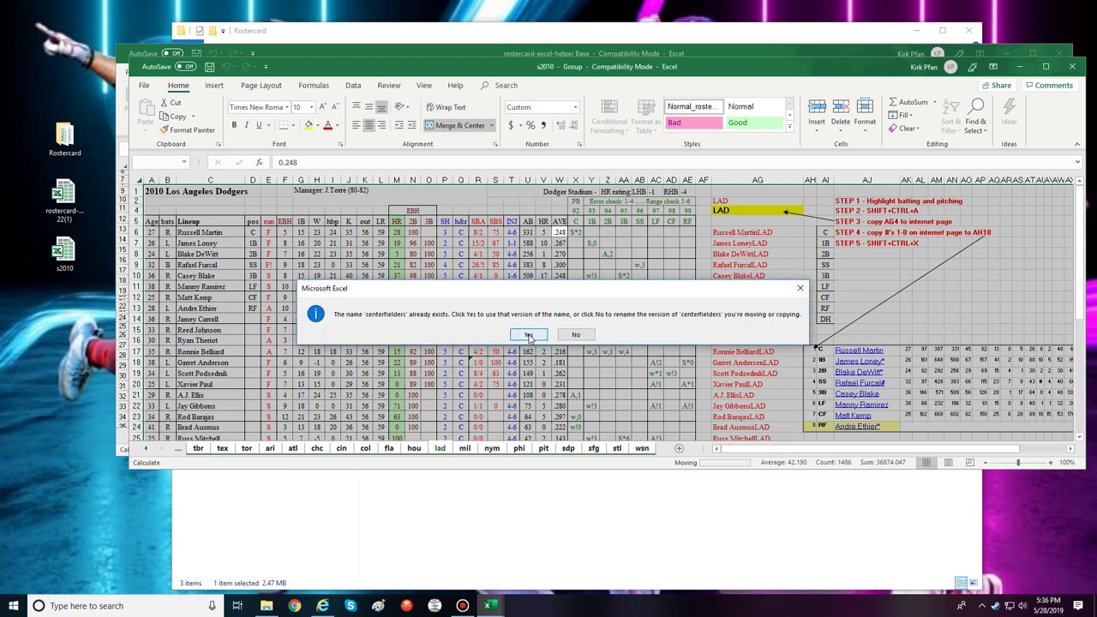
pyautogui.click(529, 334)
pyautogui.click(529, 334)
pyautogui.click(529, 334)
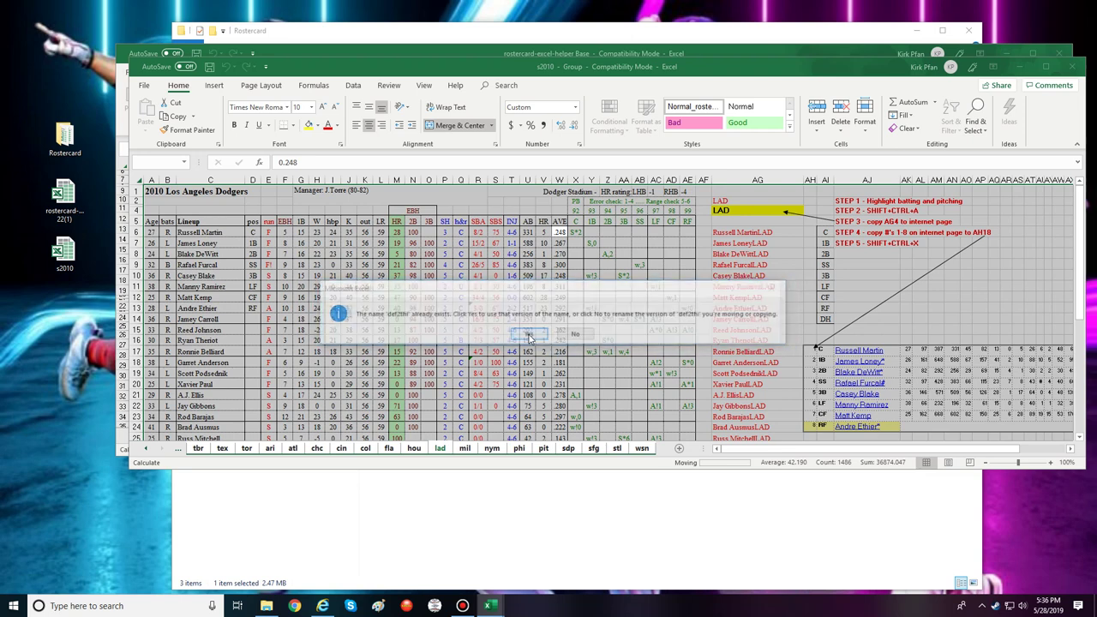
pyautogui.click(529, 335)
pyautogui.click(529, 335)
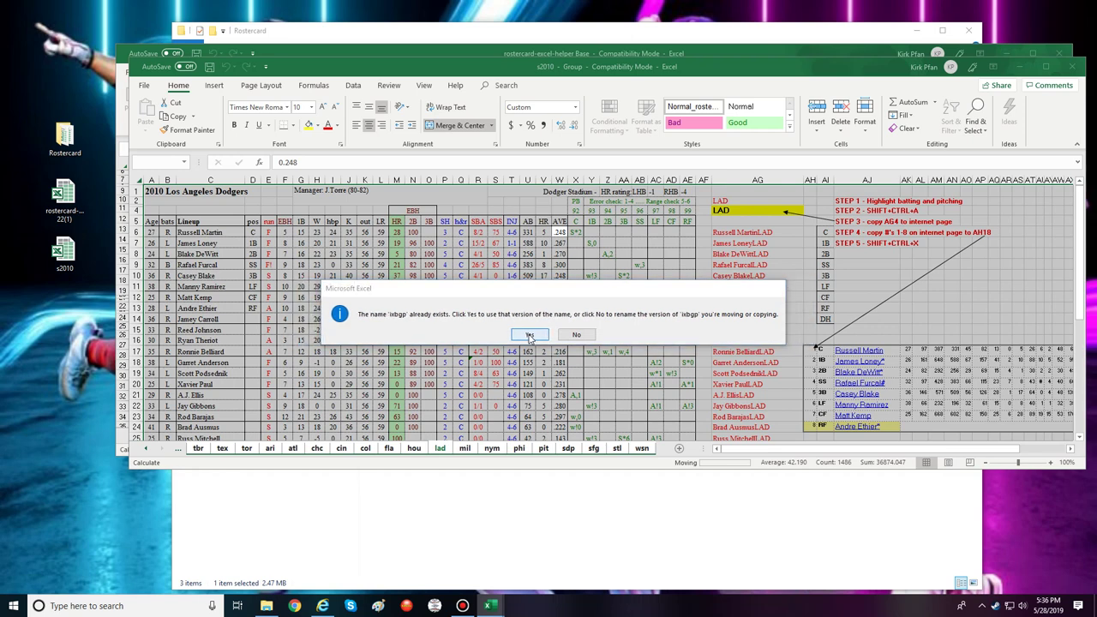
pyautogui.click(529, 334)
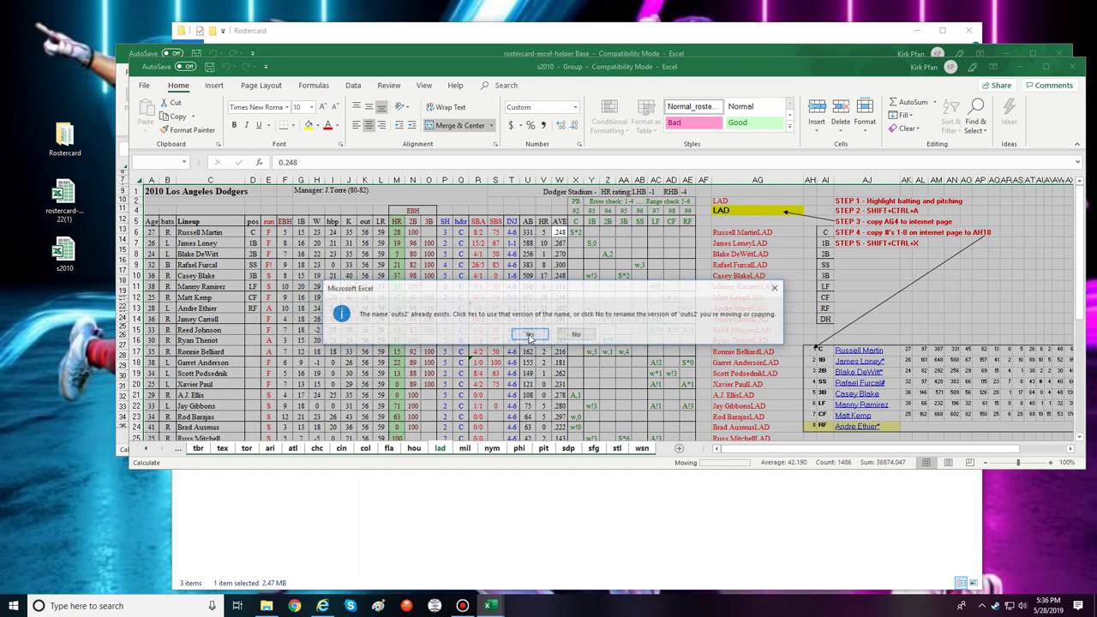
pyautogui.click(529, 335)
pyautogui.click(529, 335)
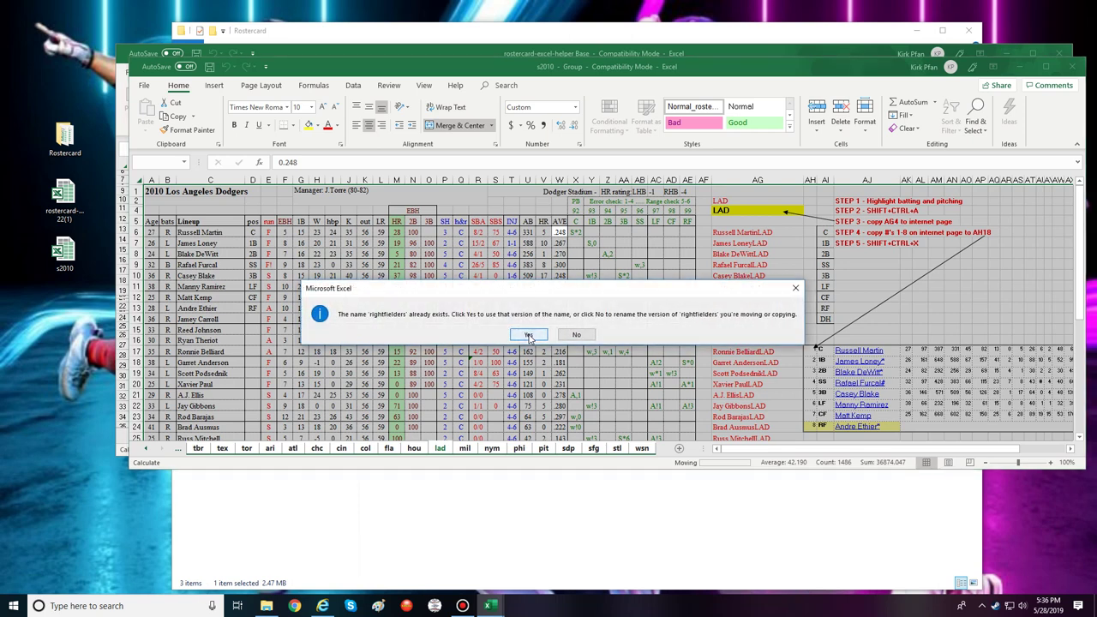
pyautogui.click(529, 335)
pyautogui.click(529, 335)
pyautogui.click(529, 335)
pyautogui.click(529, 335)
pyautogui.click(529, 334)
pyautogui.click(529, 335)
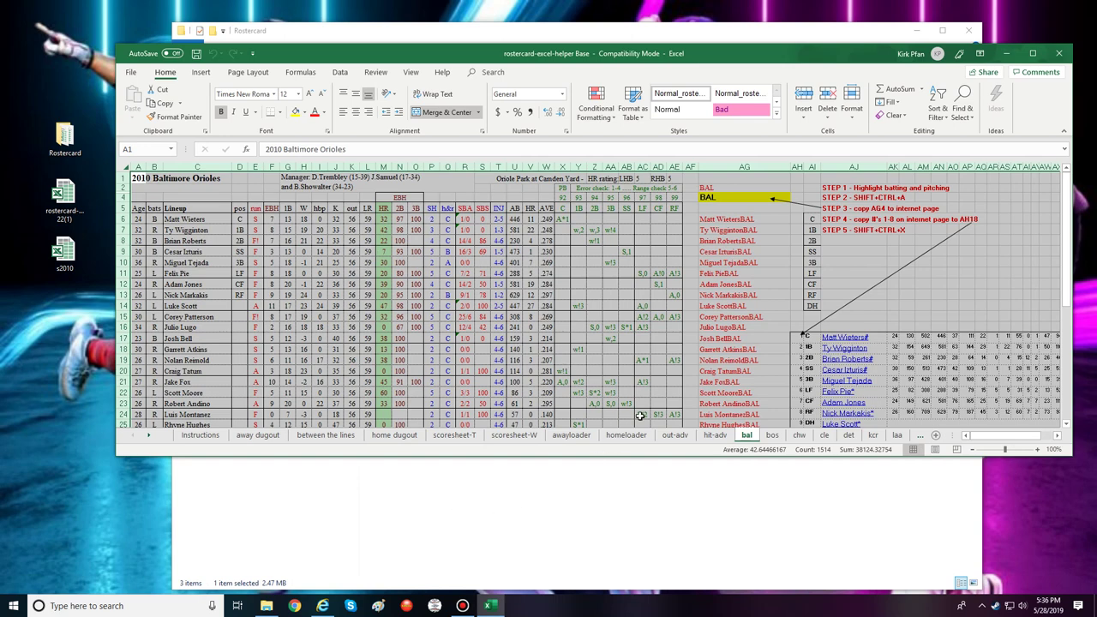
# Check the bos and det sheets, then save a copy named 'rostercard-excel-helper 2010', accepting compatibility warnings.
pyautogui.click(773, 435)
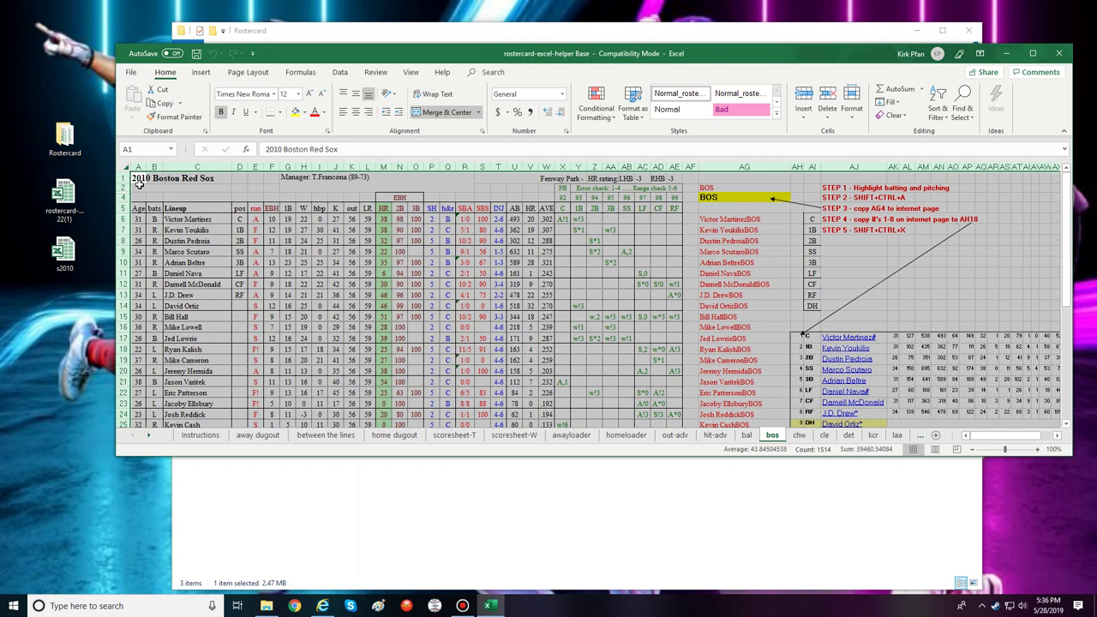
pyautogui.click(849, 436)
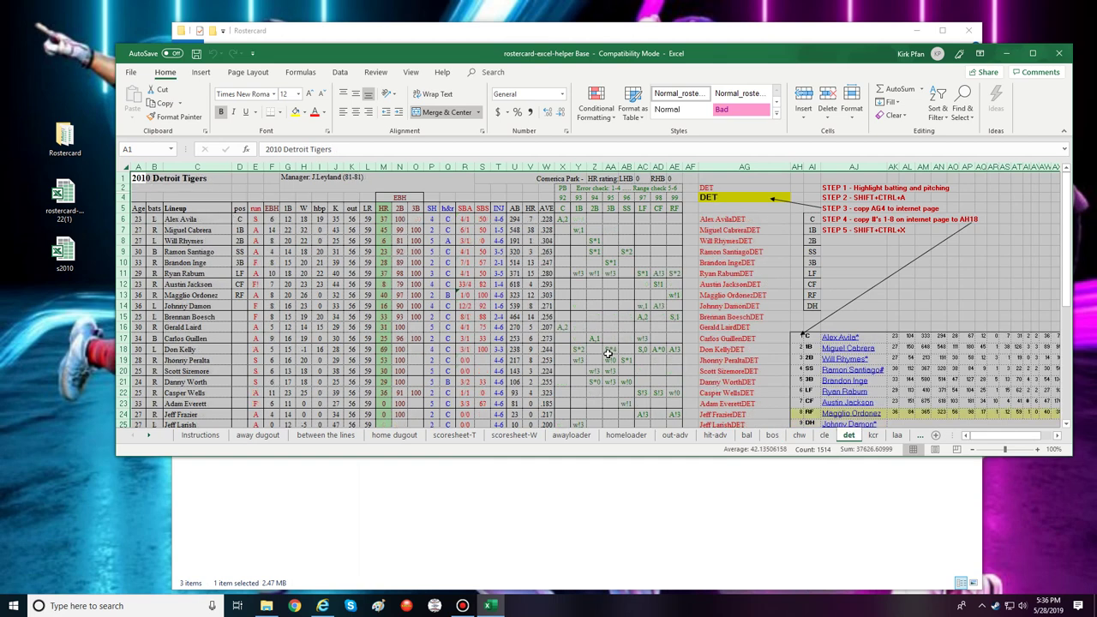
pyautogui.click(132, 73)
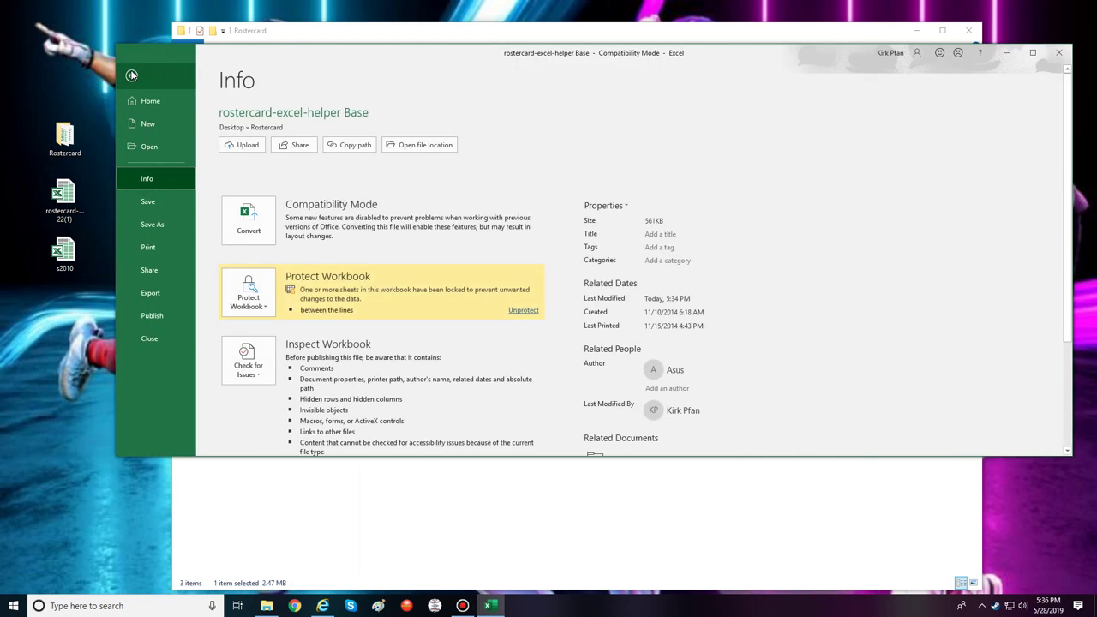
pyautogui.click(163, 226)
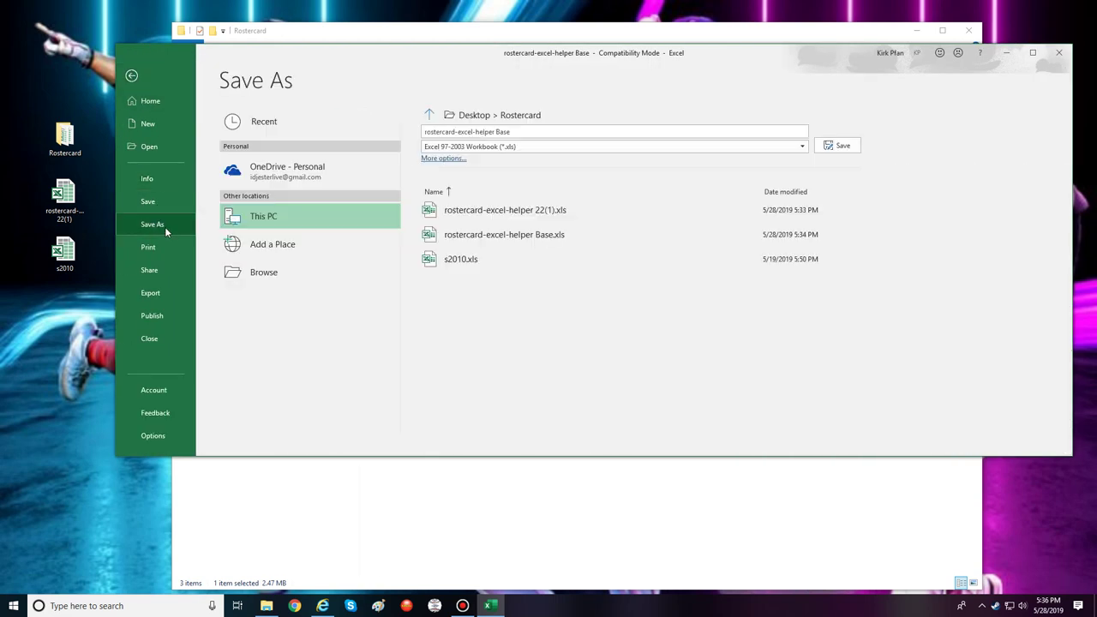
pyautogui.click(273, 272)
pyautogui.click(298, 274)
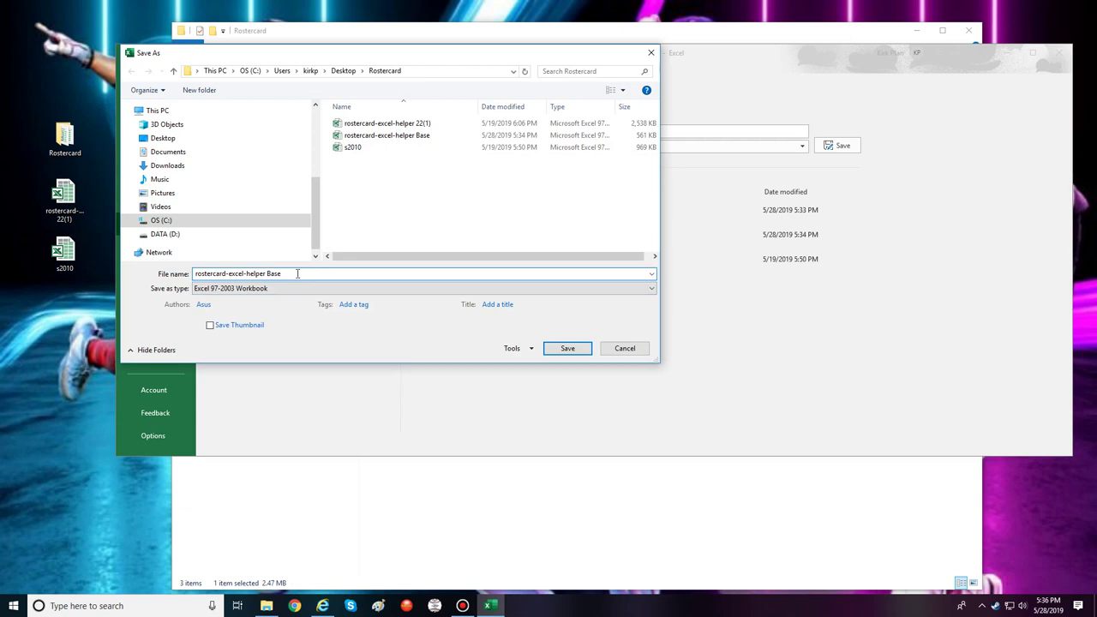
pyautogui.press('BackSpace')
pyautogui.press('BackSpace')
pyautogui.press('BackSpace')
pyautogui.write('201')
pyautogui.click(568, 350)
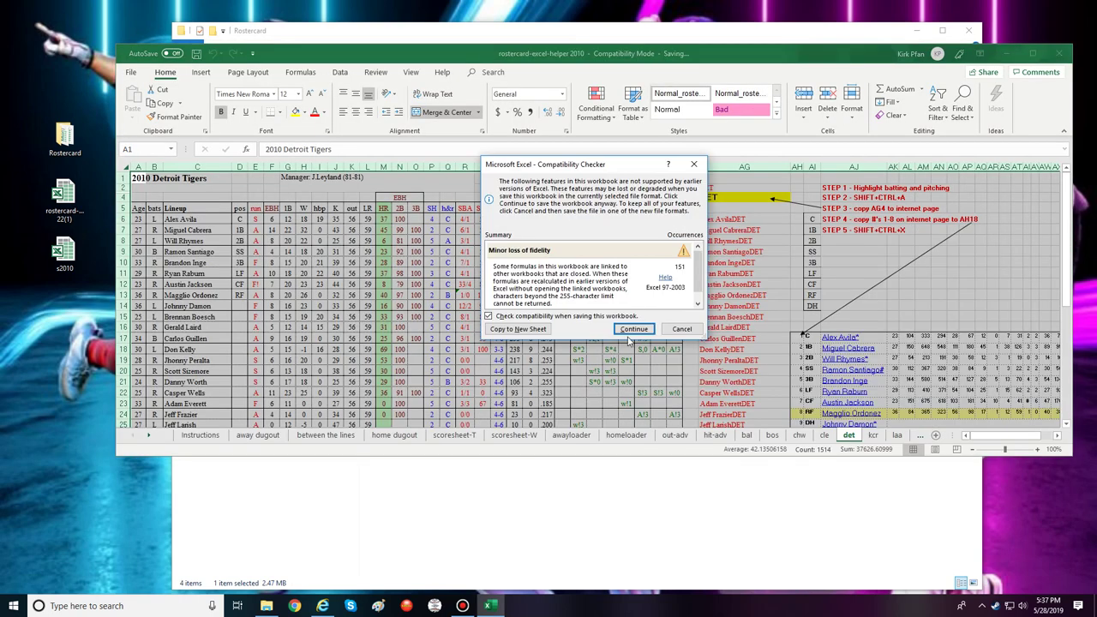
pyautogui.click(633, 329)
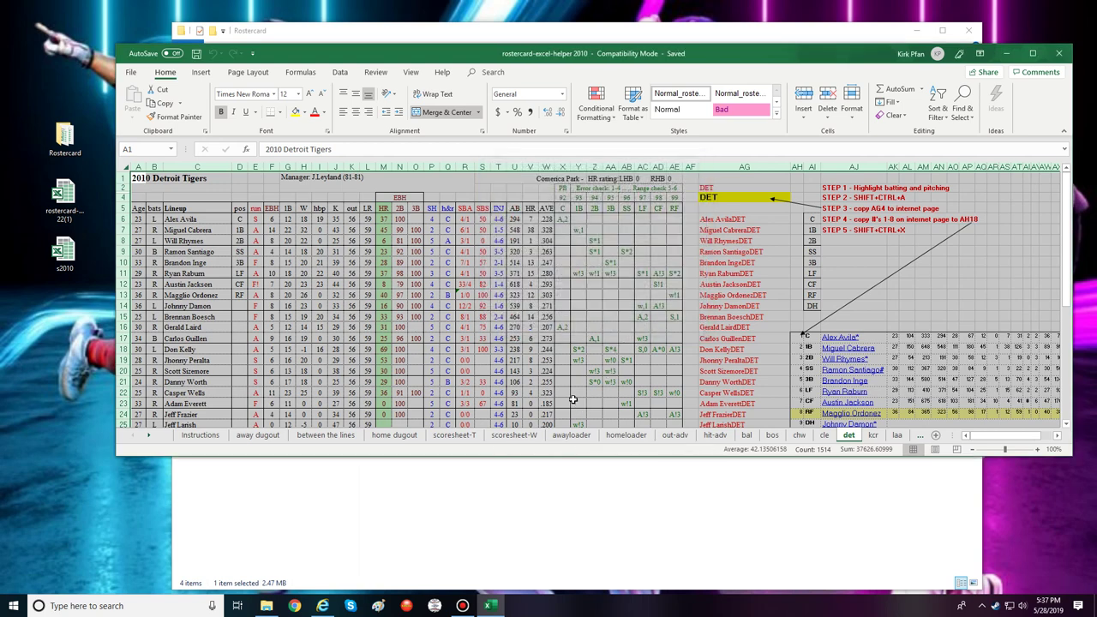
pyautogui.click(390, 367)
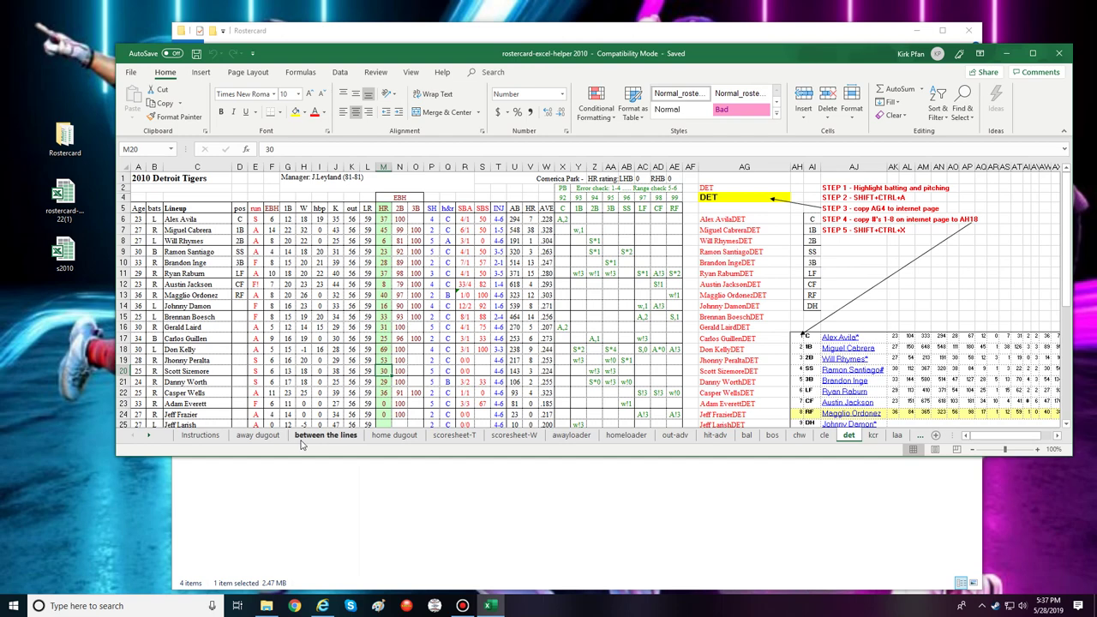
# Review the away dugout, home dugout, awayloader and homeloader sheets, ending on bos.
pyautogui.click(258, 436)
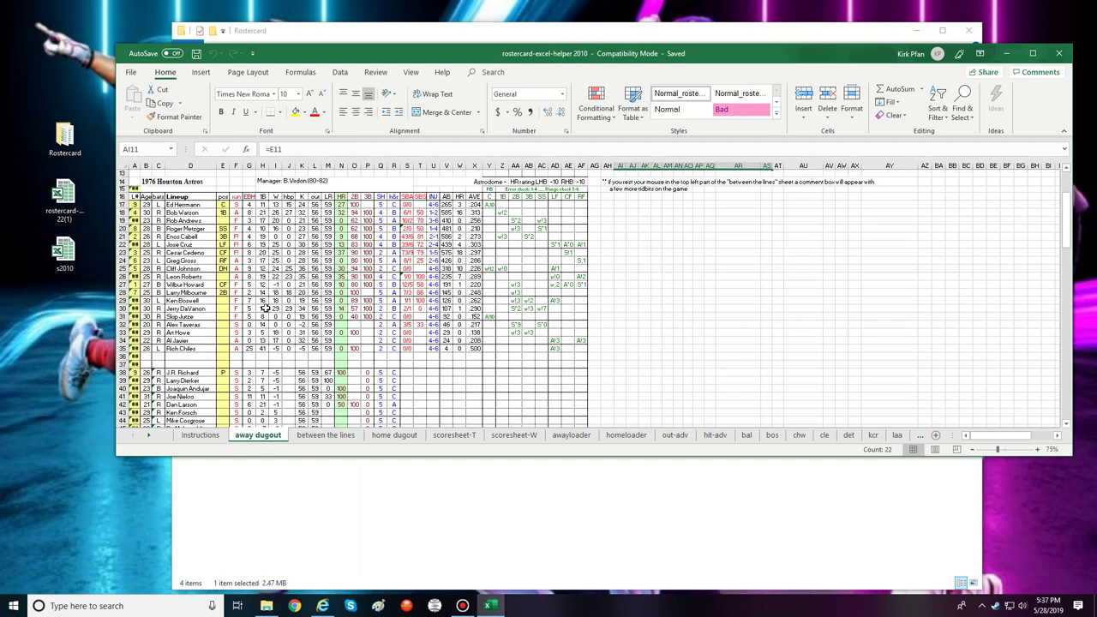
pyautogui.click(398, 435)
pyautogui.scroll(4, 180, 253)
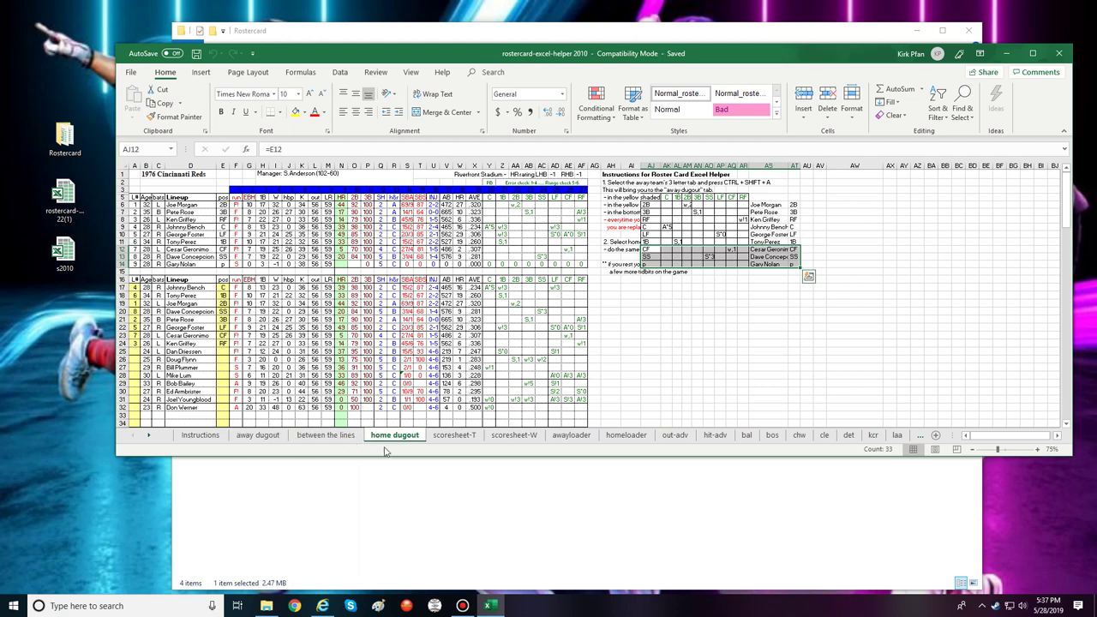
pyautogui.click(573, 435)
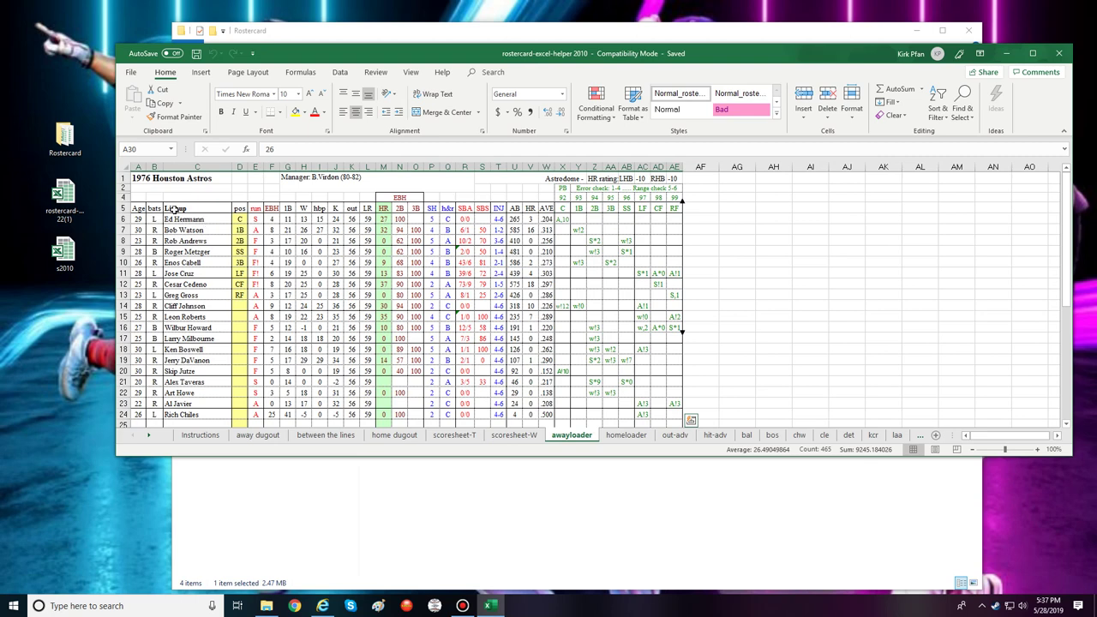
pyautogui.click(627, 435)
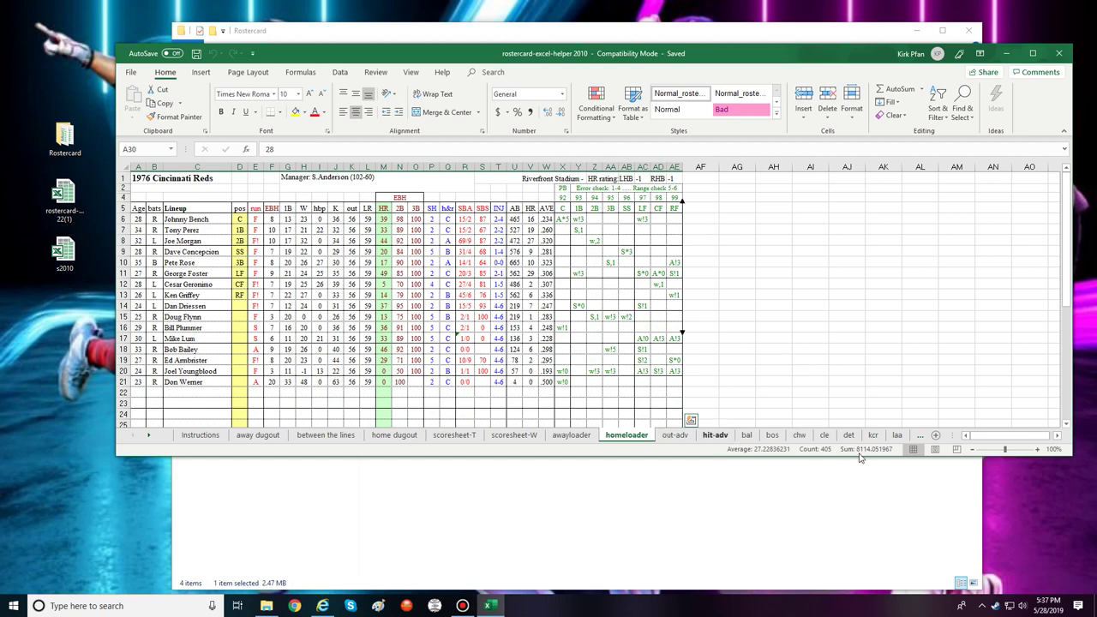
pyautogui.click(773, 436)
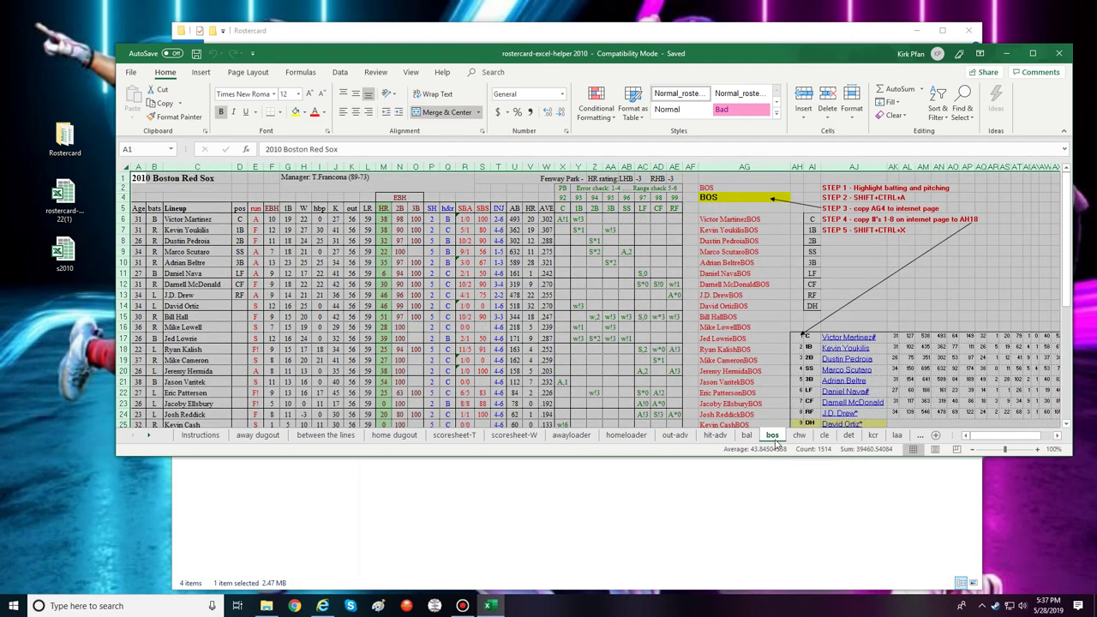